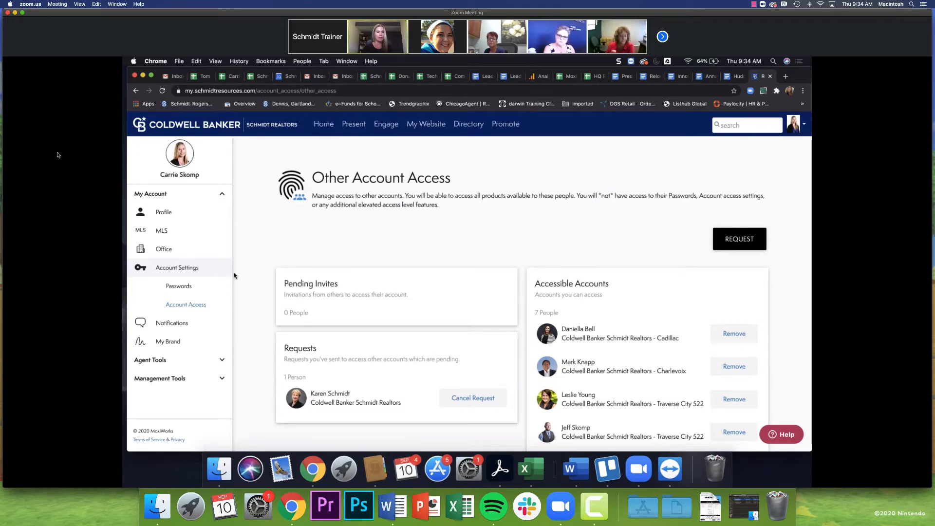
Collapse Account Settings in the sidebar to hide Passwords and Account Access.
{"action": "left_click", "coordinate": [183, 268]}
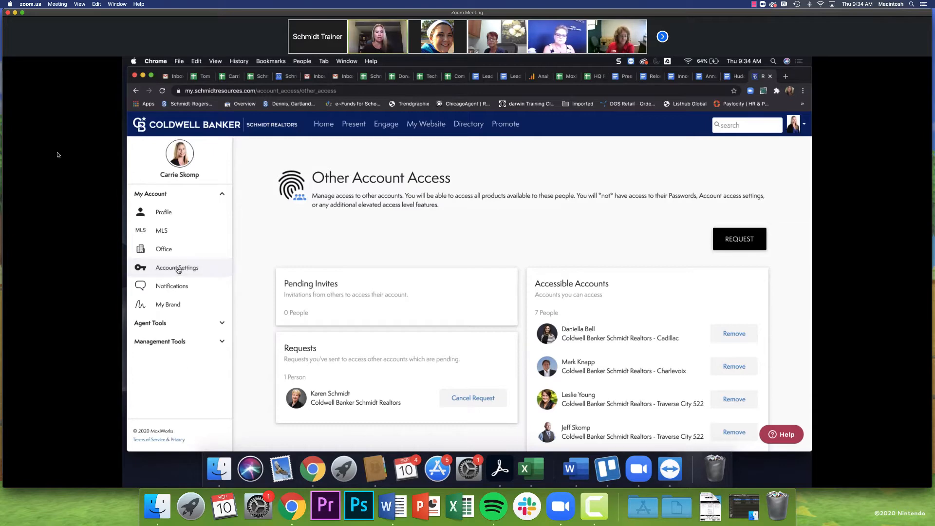
Go to the My Brand page and expand the Signature Type dropdown.
{"action": "left_click", "coordinate": [183, 308]}
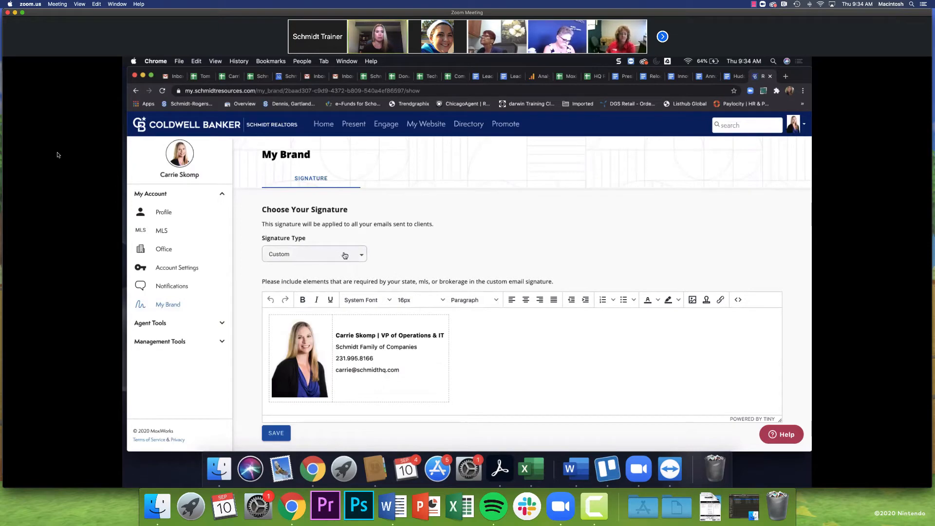
{"action": "left_click", "coordinate": [346, 256]}
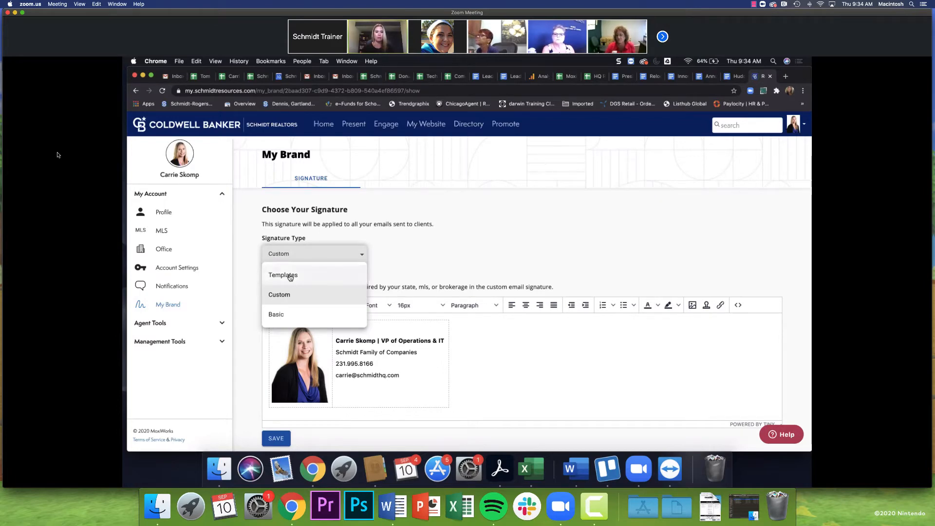
Set the signature type to Basic and review its plain-text desktop and mobile previews.
{"action": "left_click", "coordinate": [277, 315]}
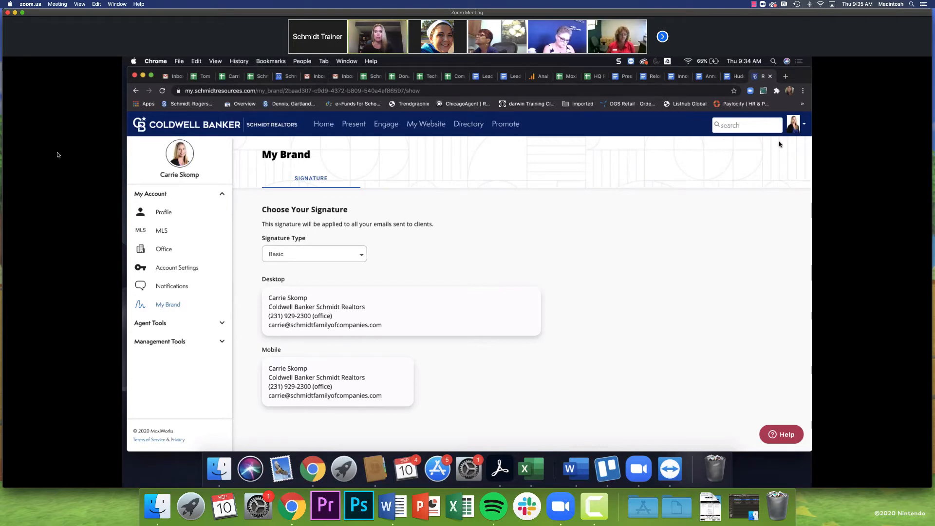
{"action": "left_click", "coordinate": [793, 126]}
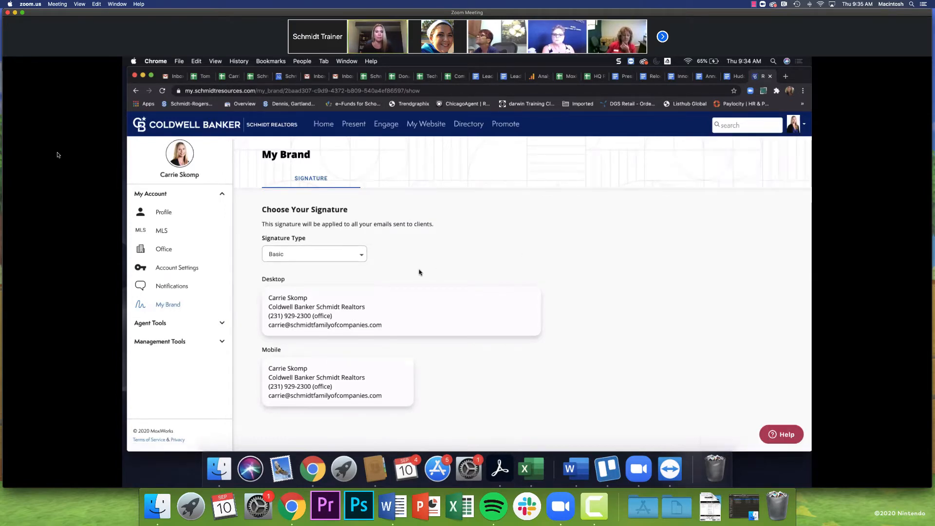
{"action": "left_click", "coordinate": [336, 252]}
Choose Templates and scroll through the Left, Right and Center Aligned previews.
{"action": "left_click", "coordinate": [312, 274]}
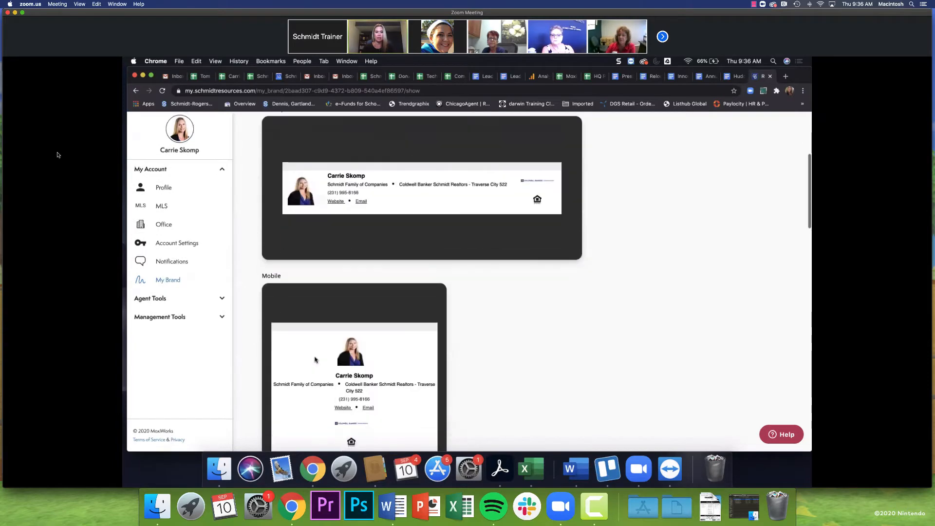
{"action": "scroll", "coordinate": [349, 179], "scroll_direction": "up", "scroll_amount": 3}
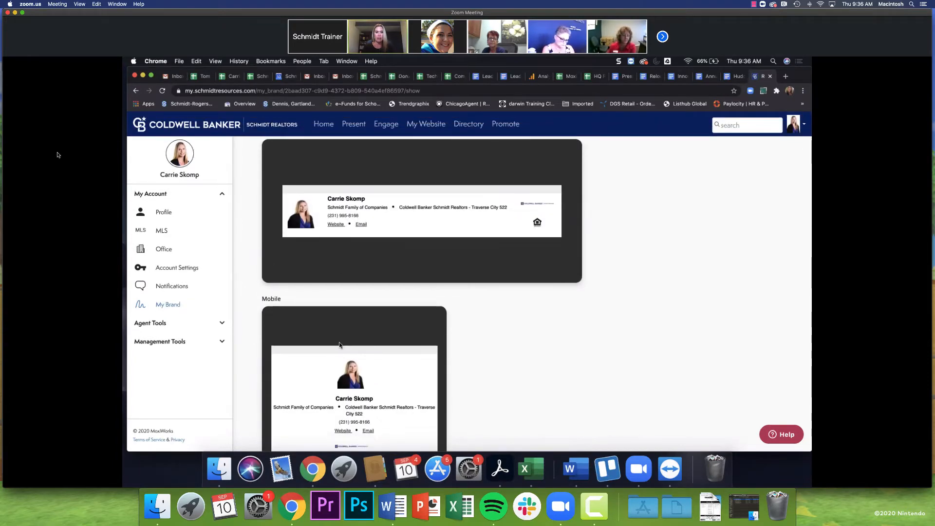
{"action": "scroll", "coordinate": [341, 351], "scroll_direction": "down", "scroll_amount": 5}
{"action": "scroll", "coordinate": [340, 345], "scroll_direction": "down", "scroll_amount": 8}
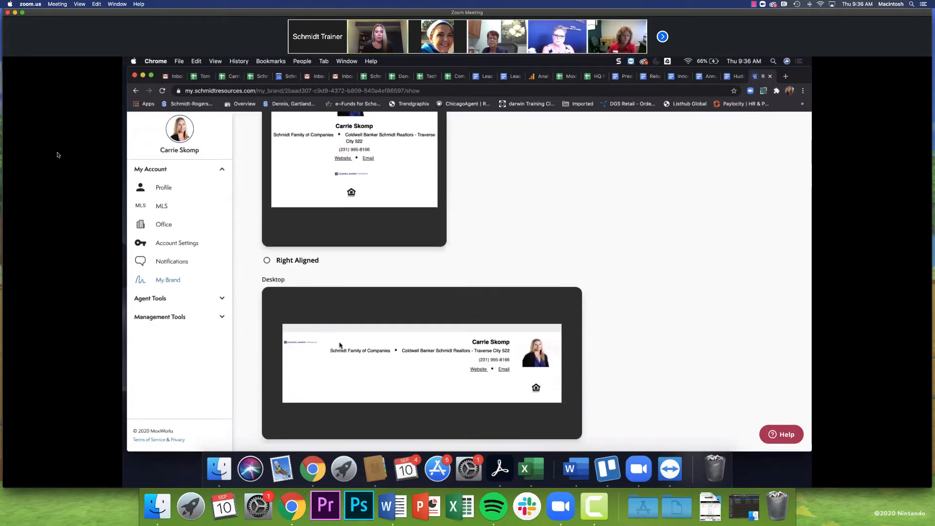
{"action": "scroll", "coordinate": [339, 345], "scroll_direction": "down", "scroll_amount": 10}
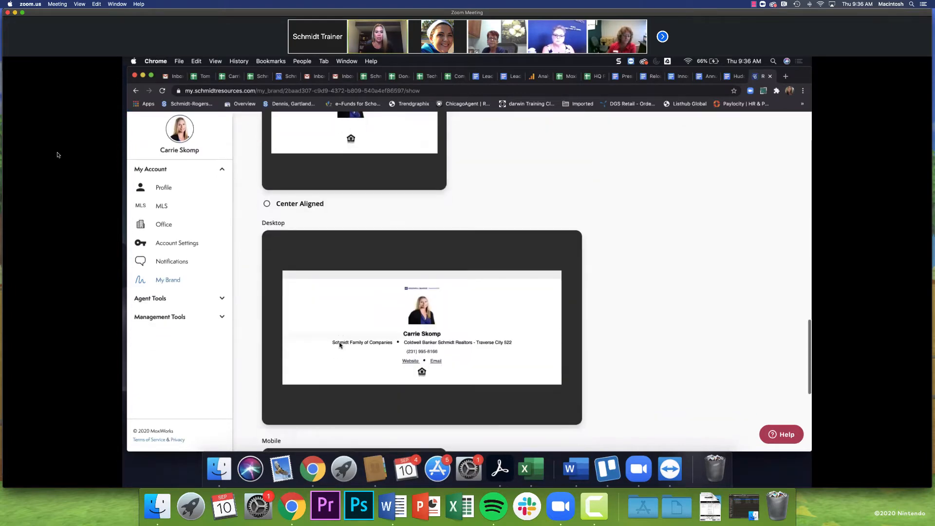
{"action": "scroll", "coordinate": [340, 344], "scroll_direction": "up", "scroll_amount": 20}
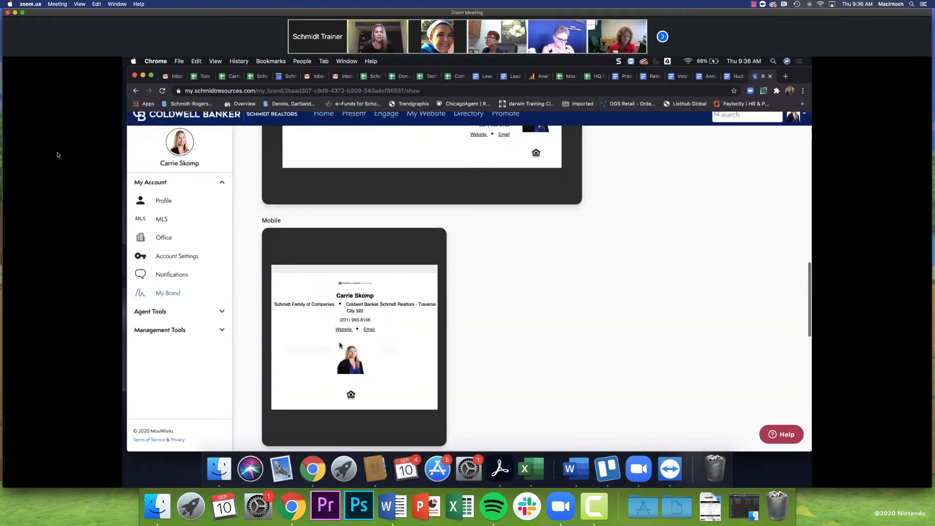
{"action": "left_click", "coordinate": [317, 251]}
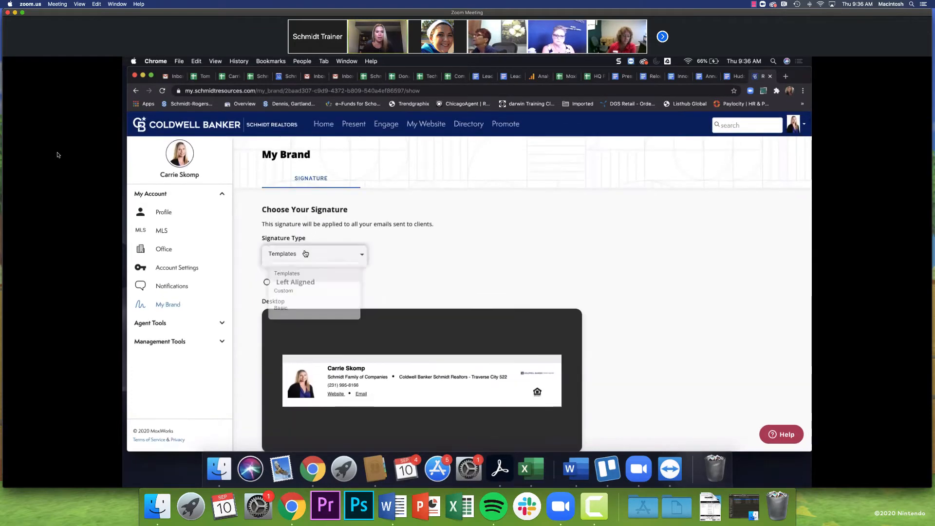
Set Signature Type to Custom and place the caret in the template table's name line.
{"action": "left_click", "coordinate": [280, 295]}
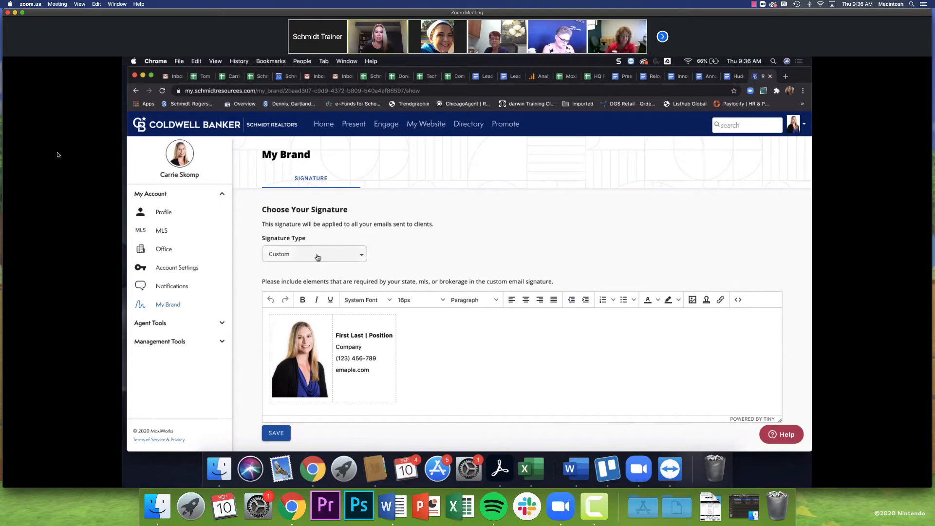
{"action": "left_click", "coordinate": [347, 320]}
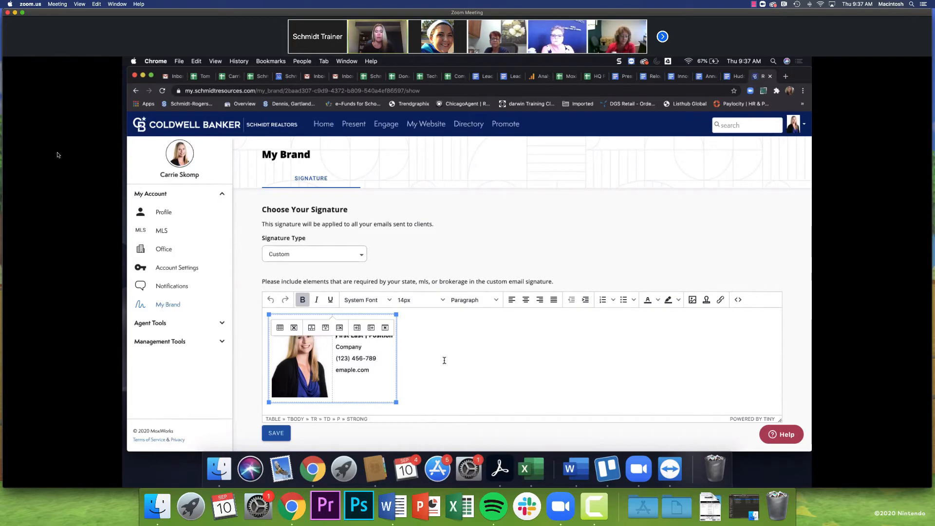
Move the caret around the table's name and Company lines, adding an empty line above it.
{"action": "left_click", "coordinate": [477, 354]}
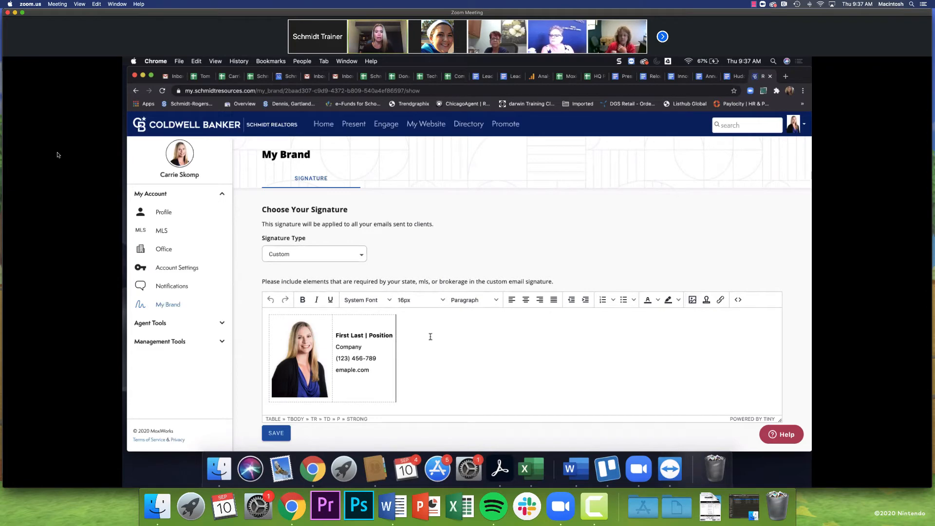
{"action": "left_click", "coordinate": [368, 335]}
{"action": "left_click", "coordinate": [362, 352]}
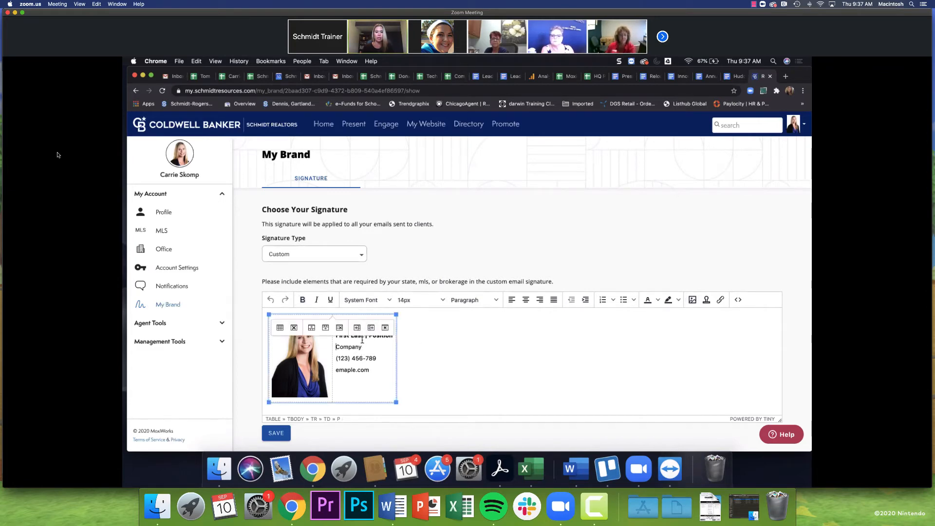
{"action": "key", "text": "Up"}
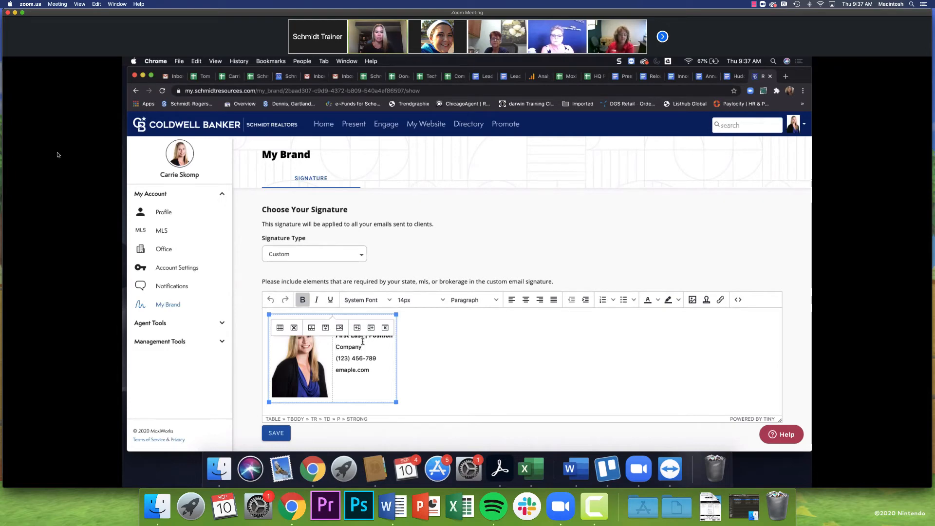
{"action": "key", "text": "Down"}
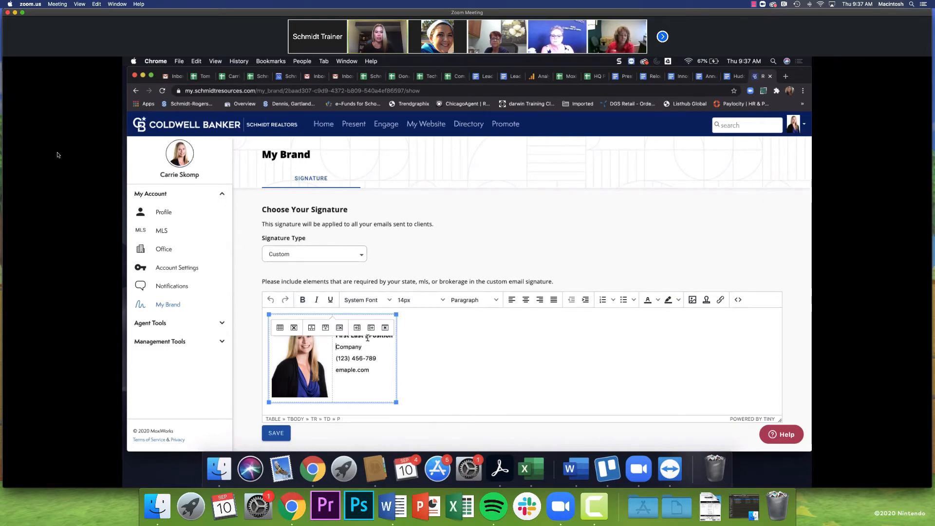
{"action": "left_click", "coordinate": [367, 337]}
{"action": "key", "text": "Up"}
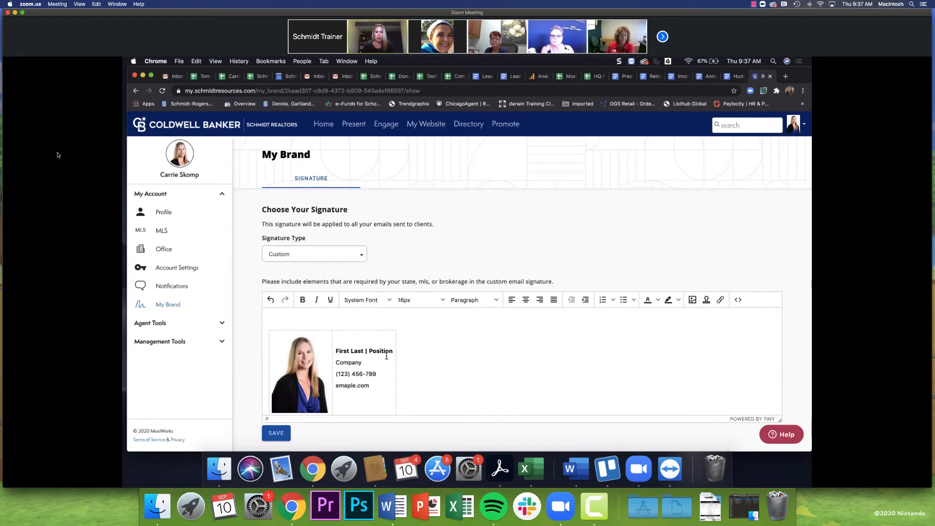
{"action": "left_click_drag", "start_coordinate": [365, 349], "coordinate": [334, 349]}
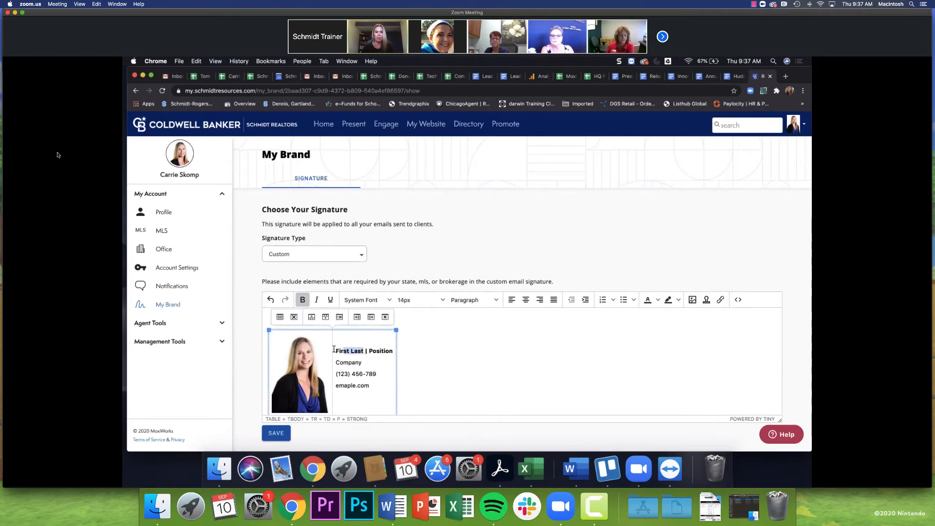
{"action": "left_click", "coordinate": [267, 319]}
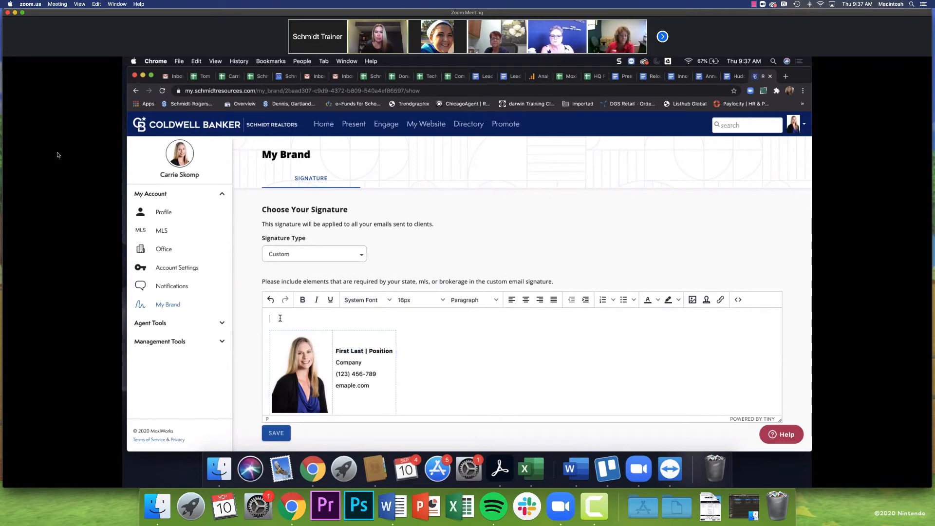
{"action": "left_click", "coordinate": [362, 351]}
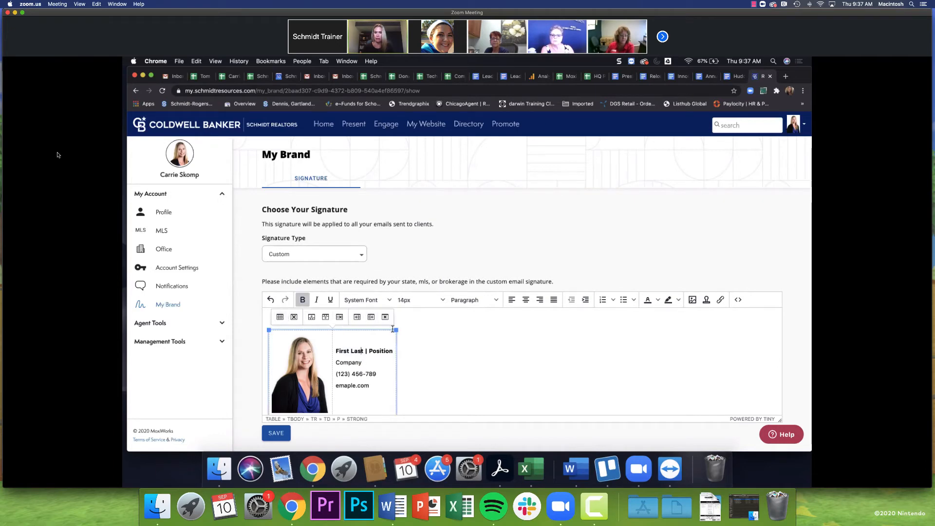
Replace First Last with the agent's name and Position with 'VP of Ops & IT'.
{"action": "left_click_drag", "start_coordinate": [363, 352], "coordinate": [335, 351]}
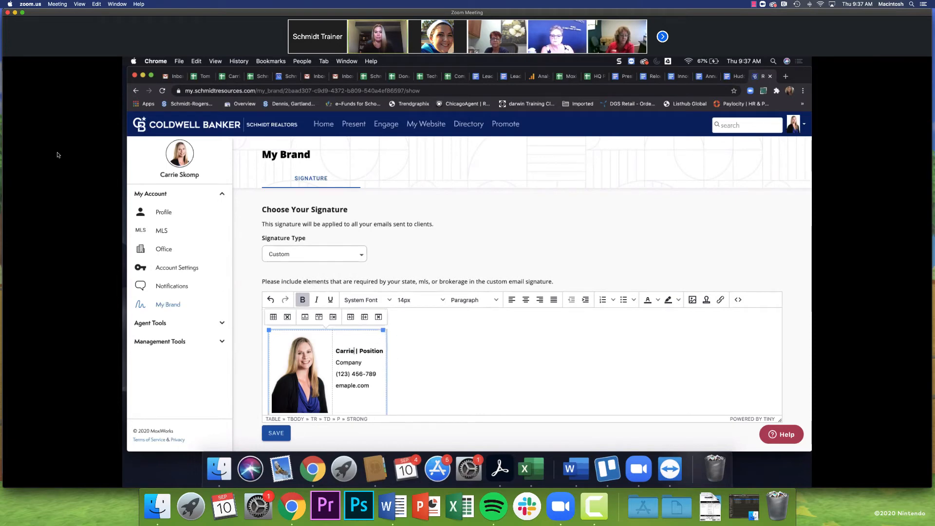
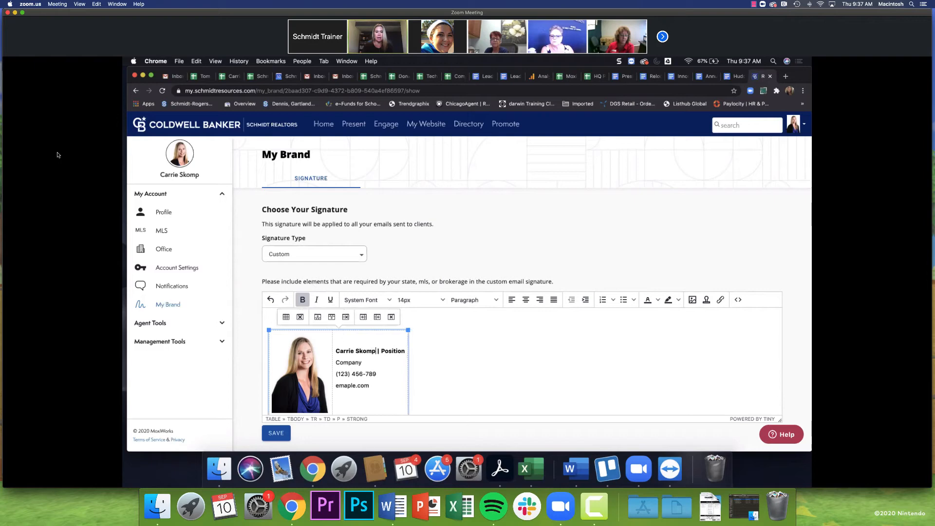
{"action": "left_click", "coordinate": [403, 351]}
{"action": "key", "text": "BackSpace"}
{"action": "key", "text": "BackSpace"}
{"action": "key", "text": "BackSpace"}
{"action": "key", "text": "BackSpace"}
{"action": "key", "text": "BackSpace"}
{"action": "key", "text": "BackSpace"}
{"action": "key", "text": "BackSpace"}
{"action": "key", "text": "BackSpace"}
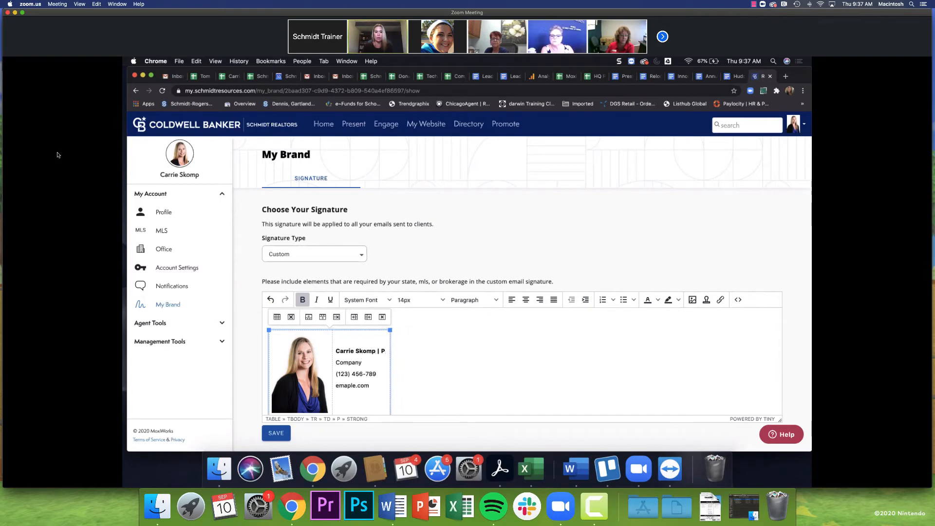
{"action": "type", "text": "VP of O"}
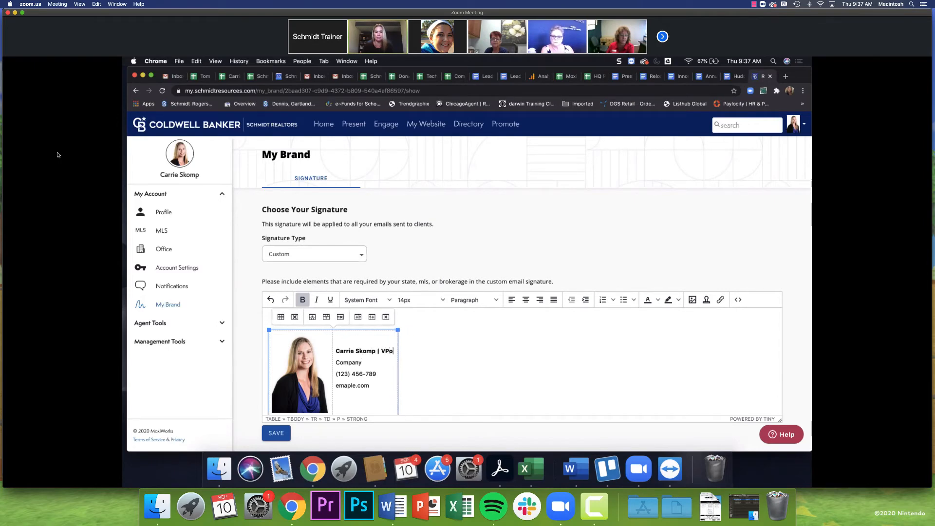
{"action": "type", "text": "ps & IT"}
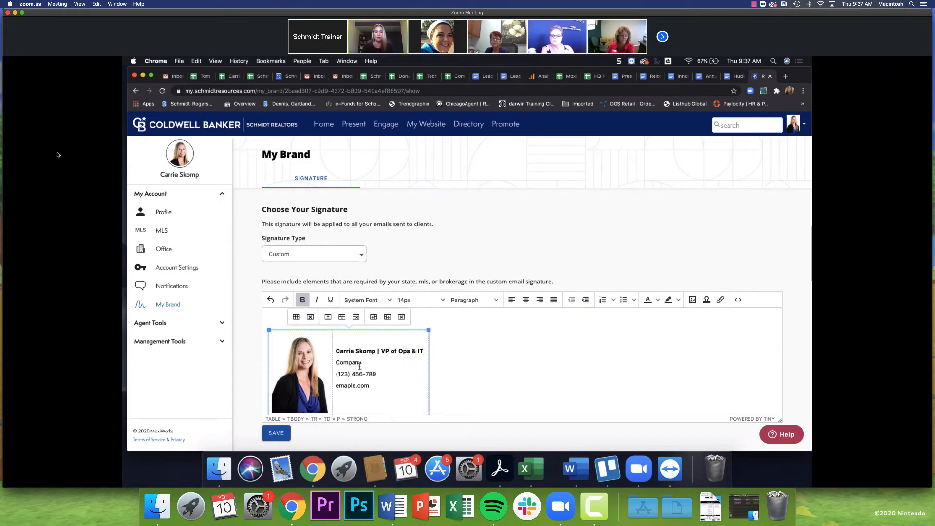
Select all editor content and delete the entire signature table.
{"action": "left_click_drag", "start_coordinate": [360, 367], "coordinate": [336, 363]}
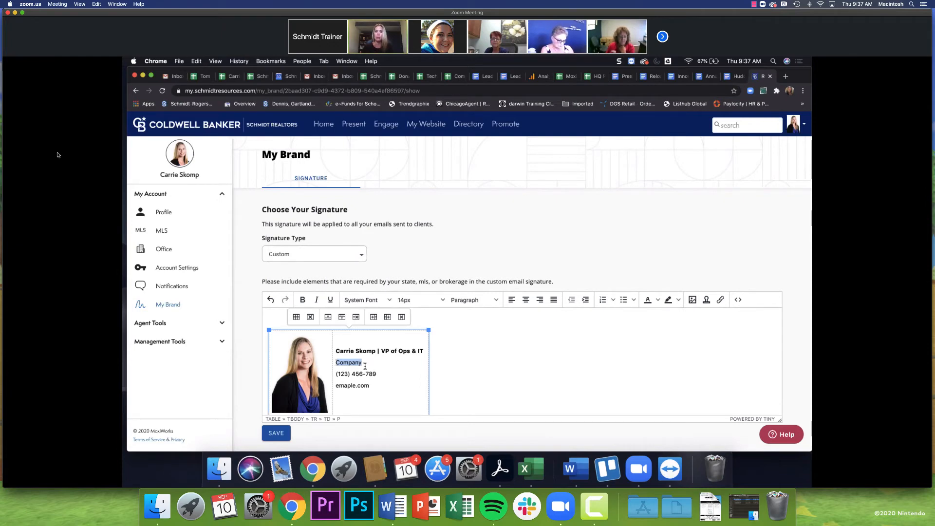
{"action": "left_click", "coordinate": [462, 366]}
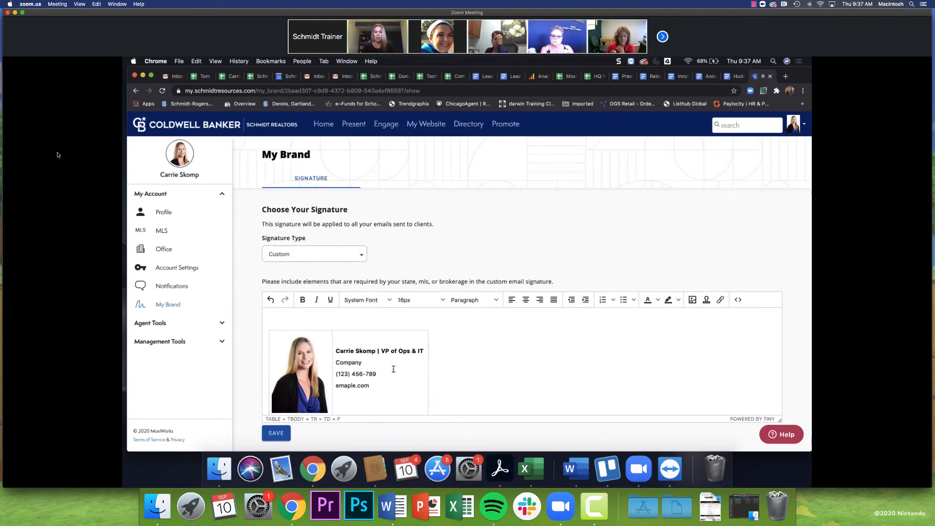
{"action": "key", "text": "super+a"}
{"action": "key", "text": "BackSpace"}
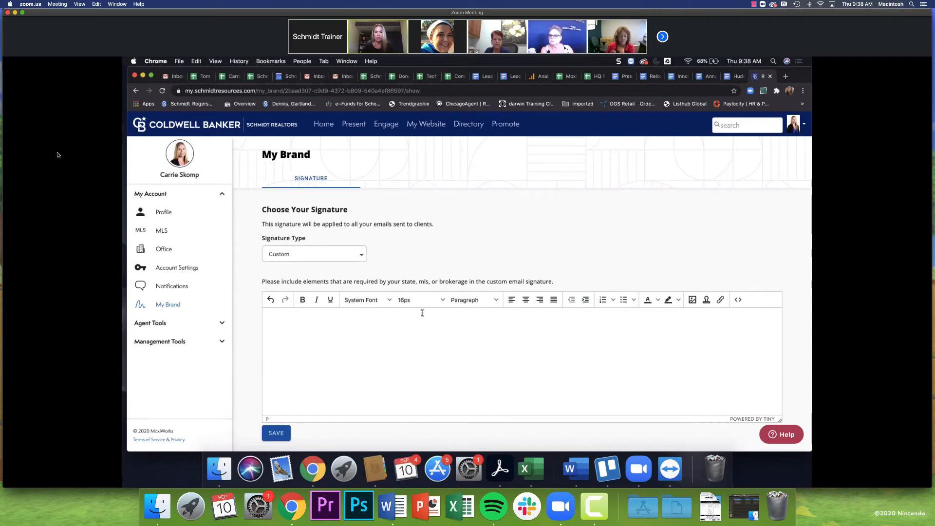
{"action": "left_click", "coordinate": [365, 300]}
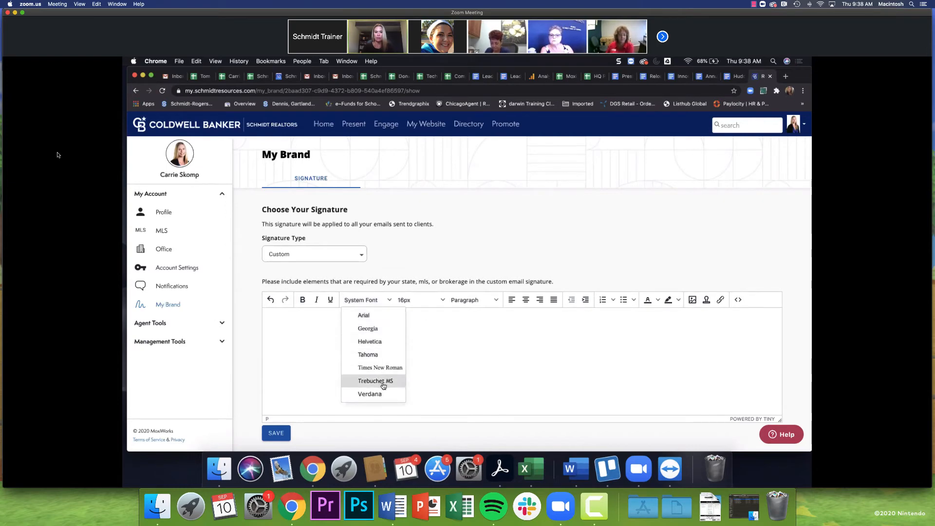
{"action": "left_click", "coordinate": [419, 300]}
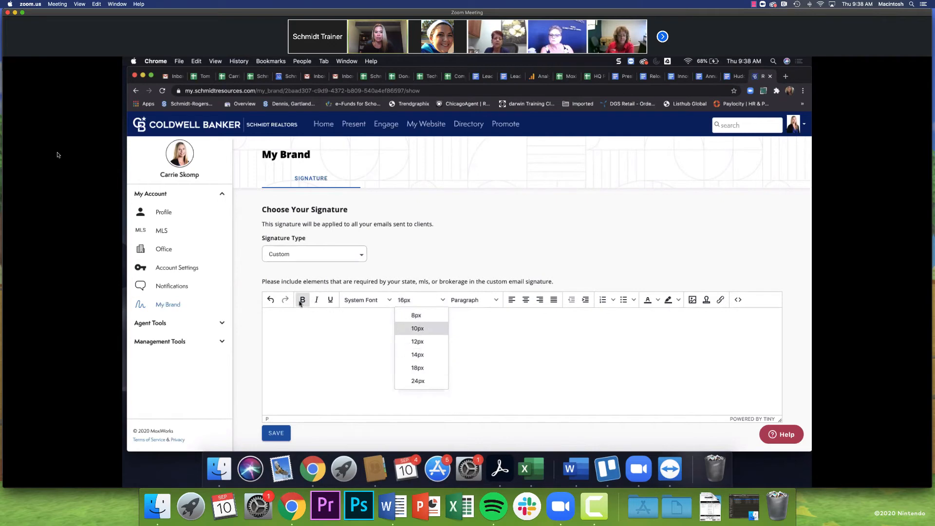
{"action": "left_click", "coordinate": [658, 300]}
{"action": "left_click", "coordinate": [658, 300]}
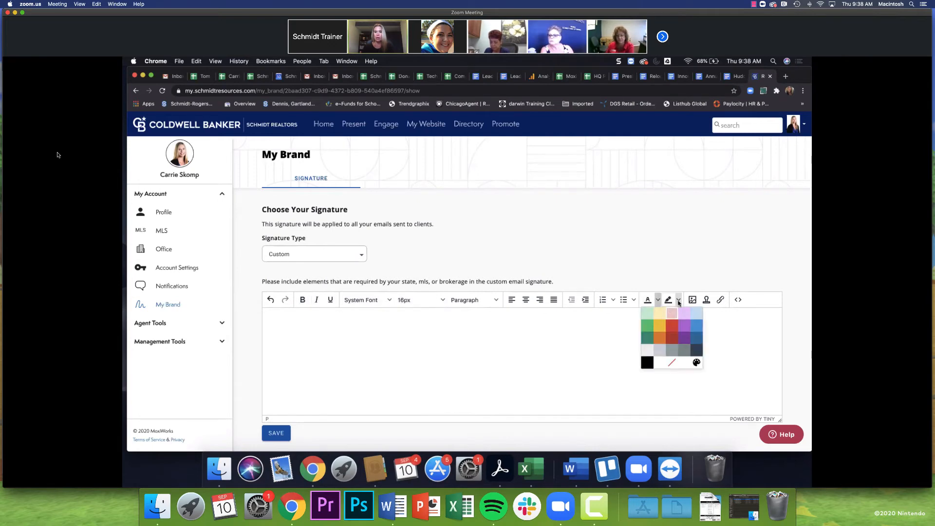
{"action": "left_click", "coordinate": [694, 301]}
{"action": "left_click", "coordinate": [693, 301]}
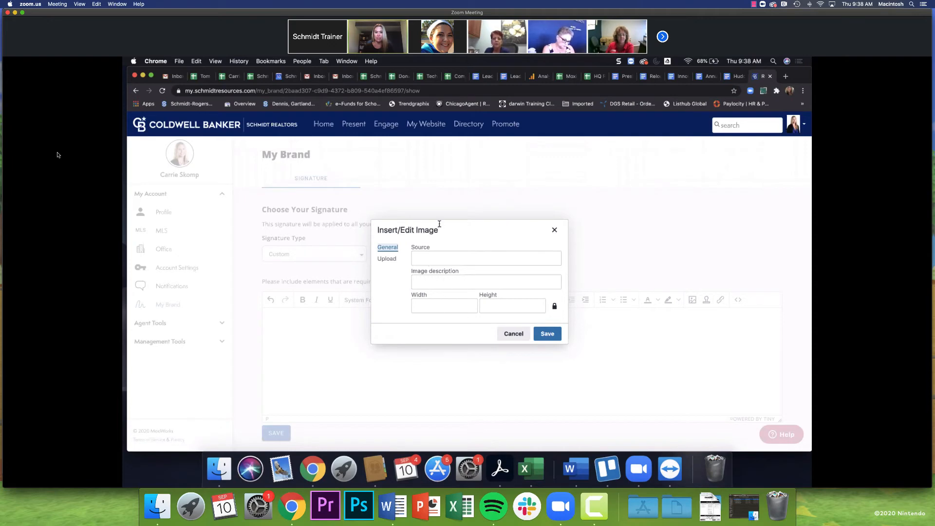
{"action": "left_click", "coordinate": [387, 260]}
{"action": "left_click", "coordinate": [499, 286]}
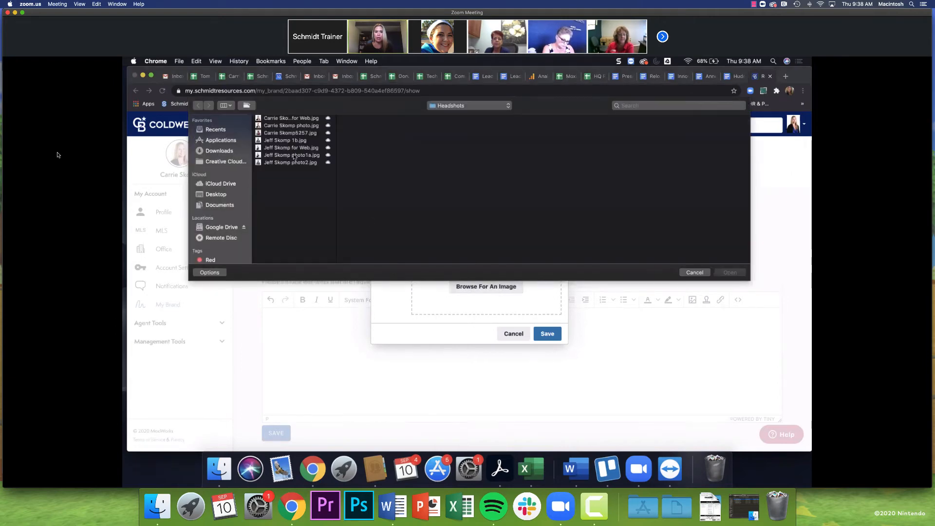
{"action": "left_click", "coordinate": [695, 272]}
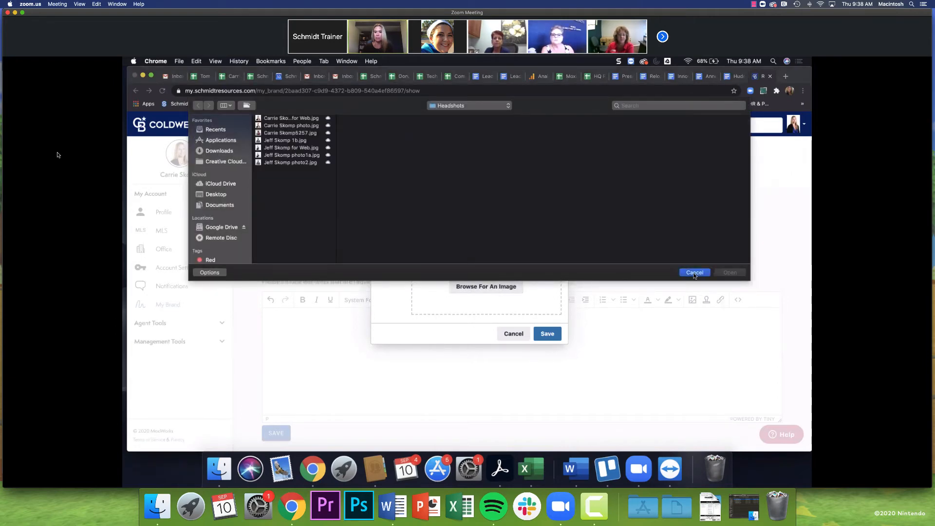
{"action": "left_click", "coordinate": [511, 333]}
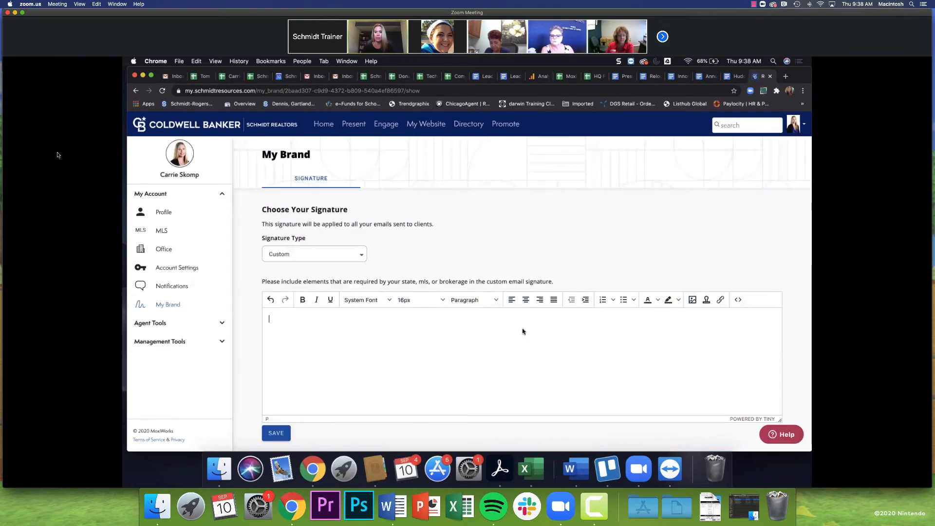
{"action": "left_click", "coordinate": [739, 301]}
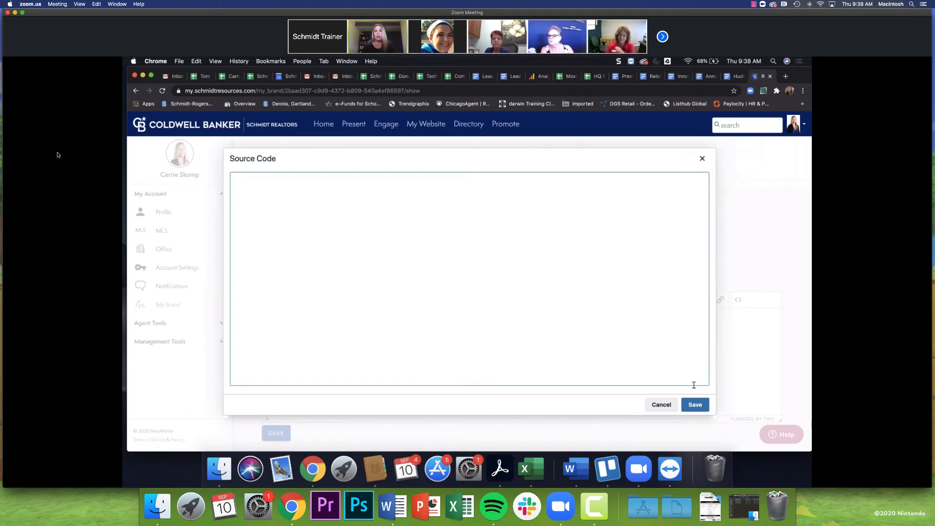
{"action": "left_click", "coordinate": [661, 406]}
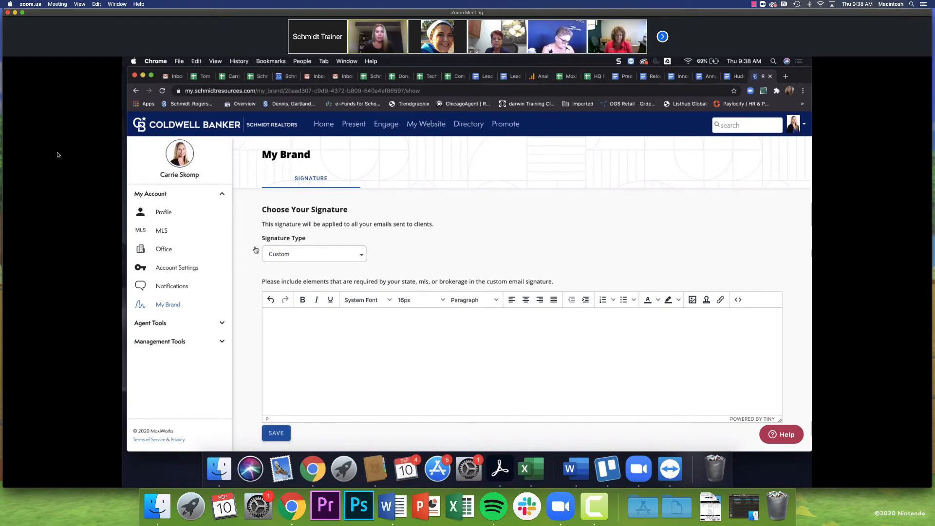
Reopen My Brand and reselect Custom to reload the headshot and placeholder contact table.
{"action": "left_click", "coordinate": [176, 268]}
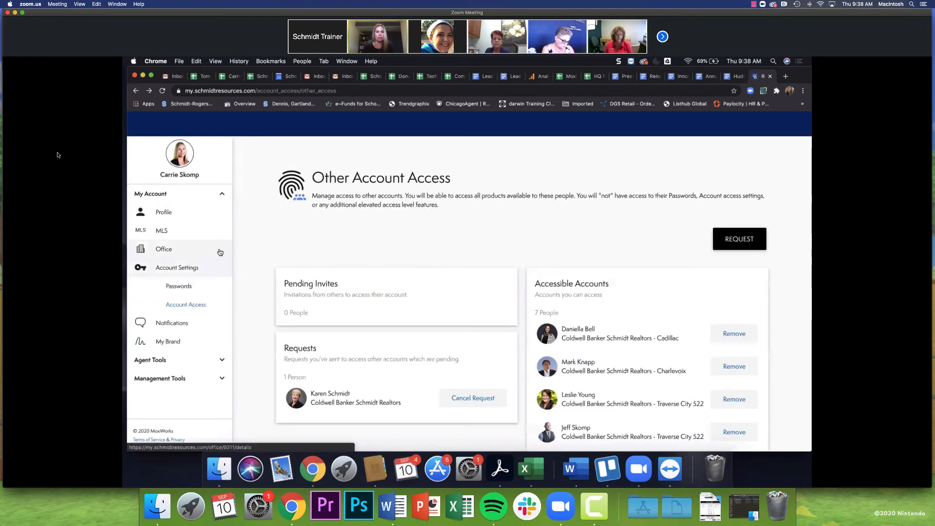
{"action": "left_click", "coordinate": [156, 343]}
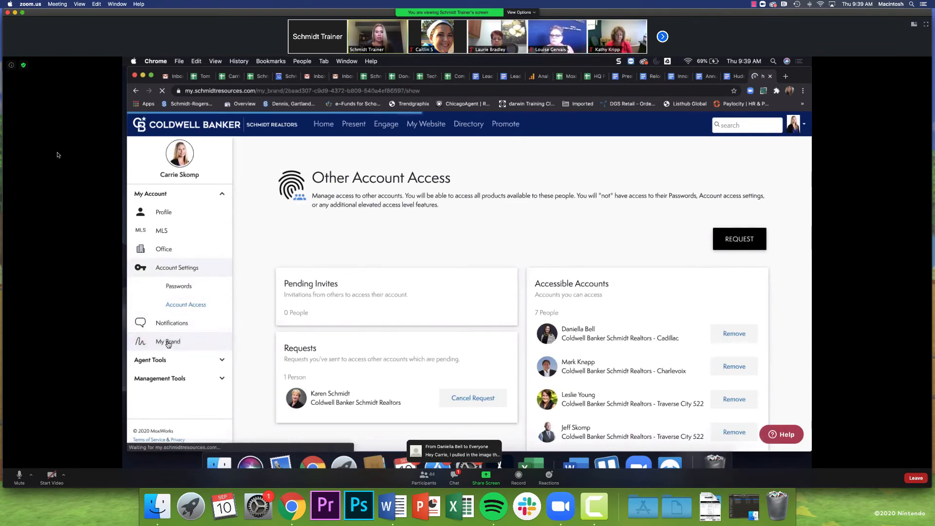
{"action": "left_click", "coordinate": [346, 254]}
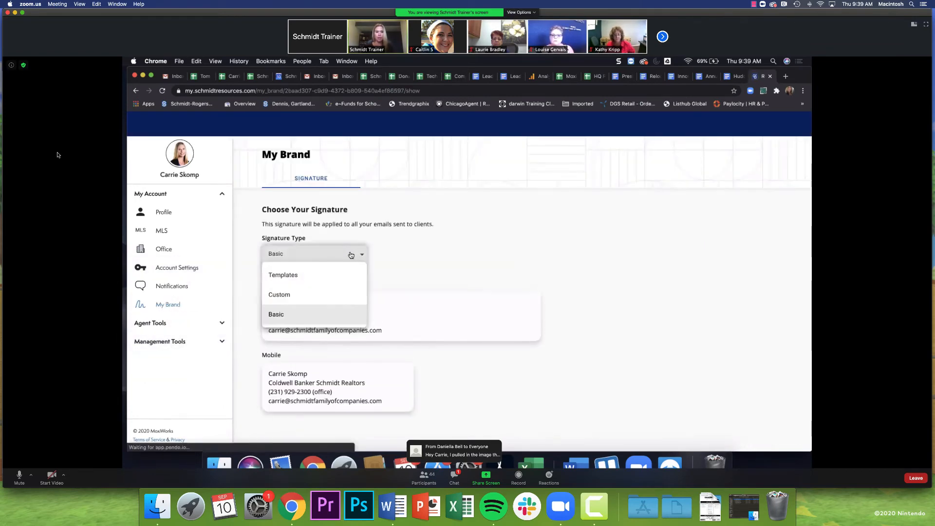
{"action": "left_click", "coordinate": [345, 254]}
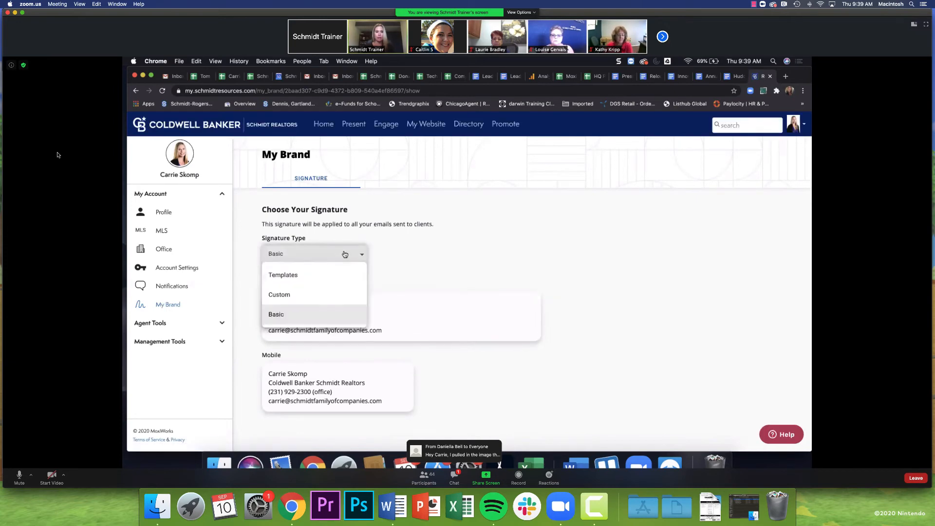
{"action": "left_click", "coordinate": [302, 294]}
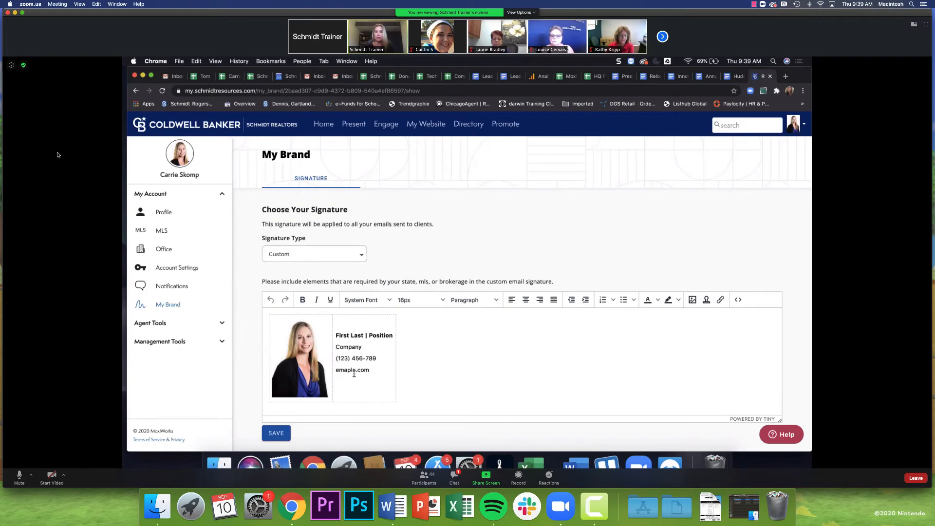
{"action": "left_click", "coordinate": [365, 336]}
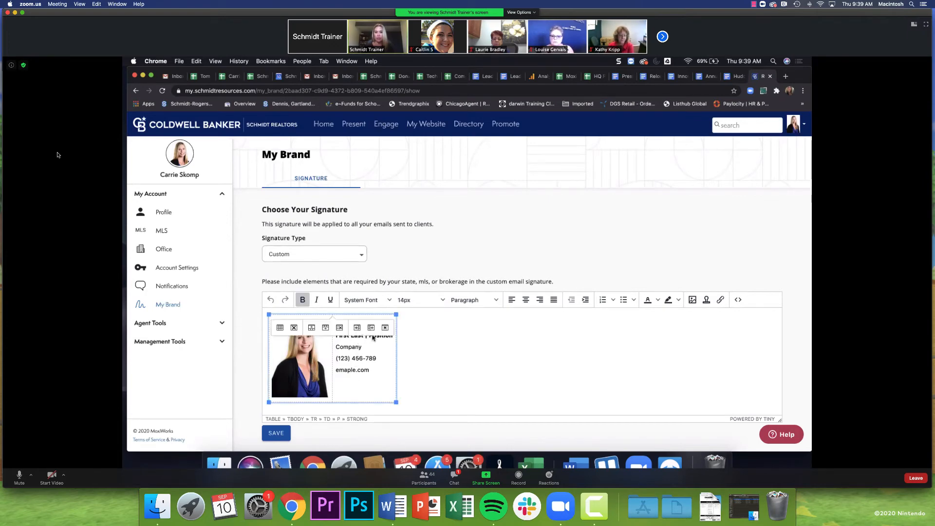
{"action": "left_click", "coordinate": [509, 355]}
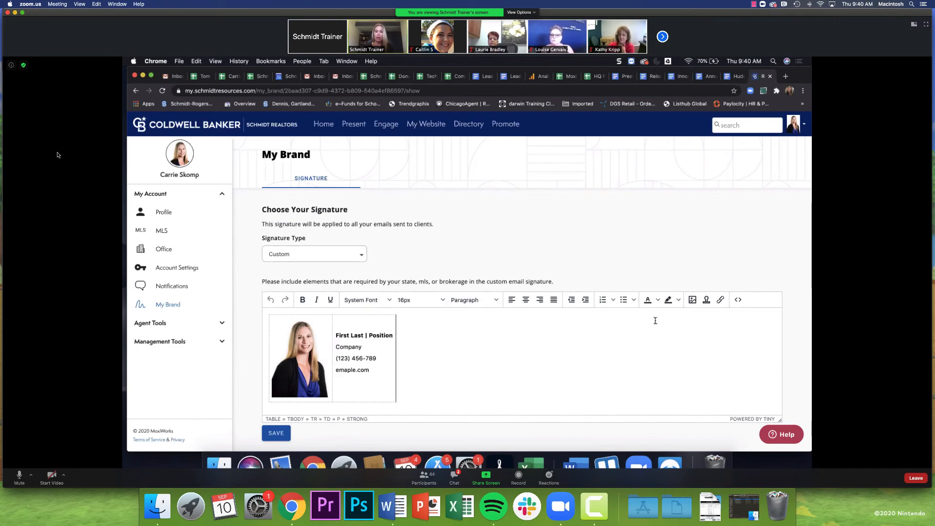
{"action": "left_click", "coordinate": [738, 300]}
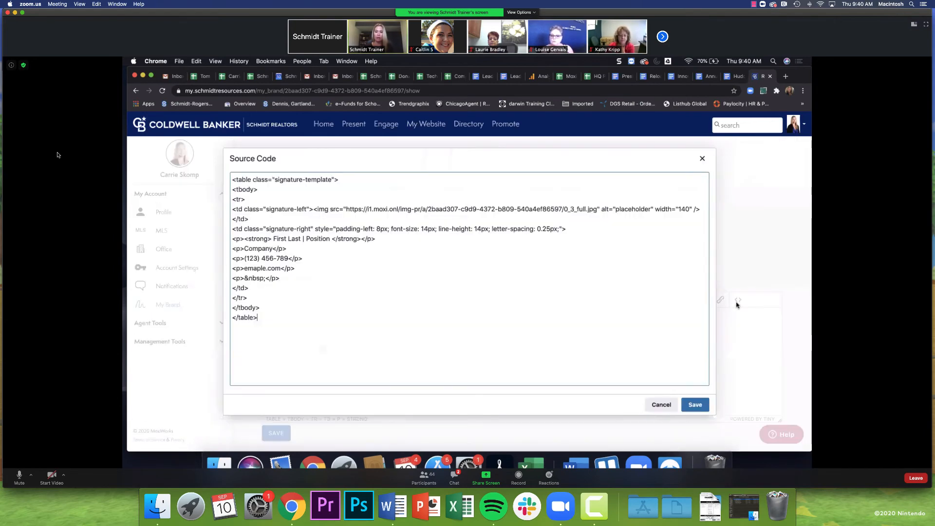
{"action": "left_click", "coordinate": [276, 325]}
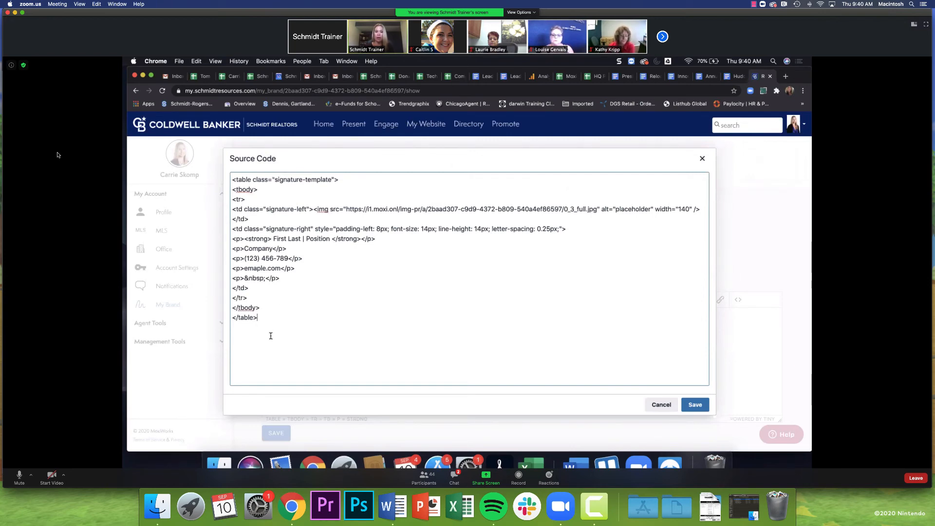
{"action": "left_click_drag", "start_coordinate": [271, 336], "coordinate": [205, 145]}
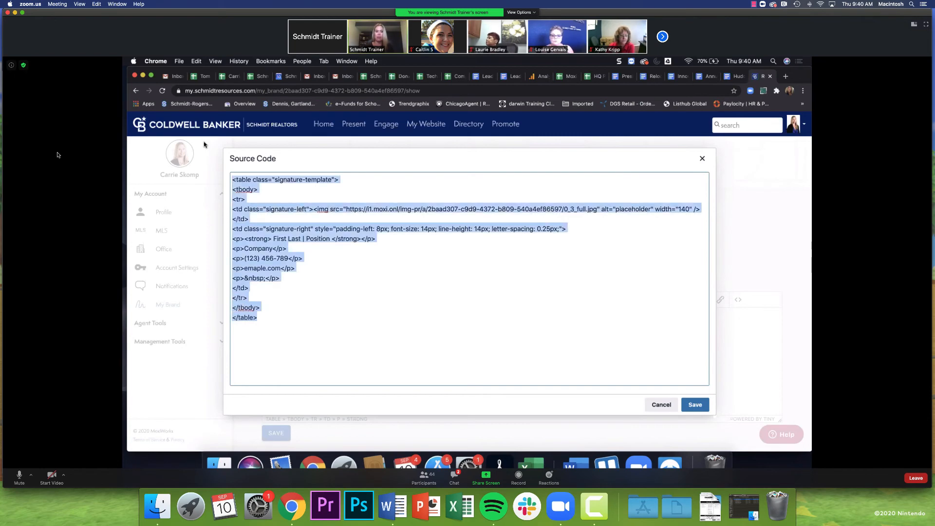
{"action": "left_click", "coordinate": [660, 405]}
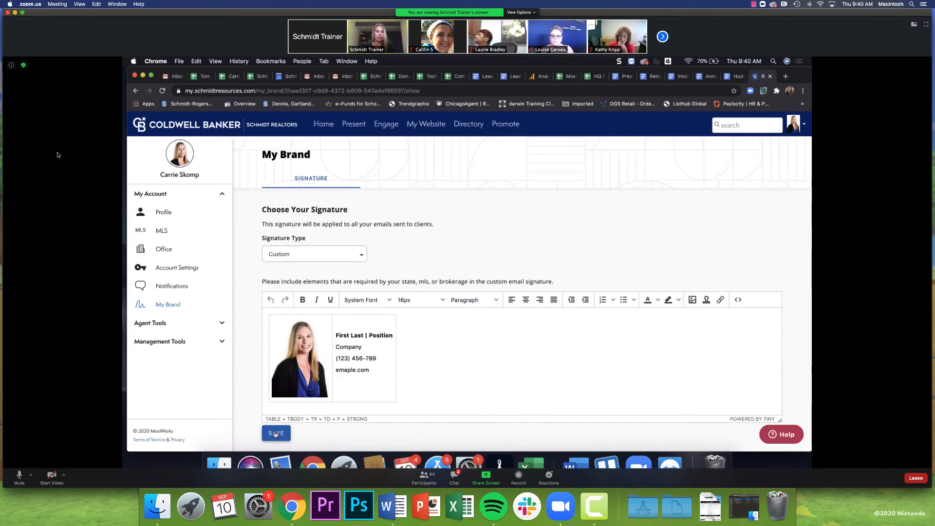
{"action": "mouse_move", "coordinate": [127, 450]}
{"action": "left_mouse_down"}
{"action": "mouse_move", "coordinate": [164, 439]}
{"action": "mouse_move", "coordinate": [123, 437]}
{"action": "left_mouse_up"}
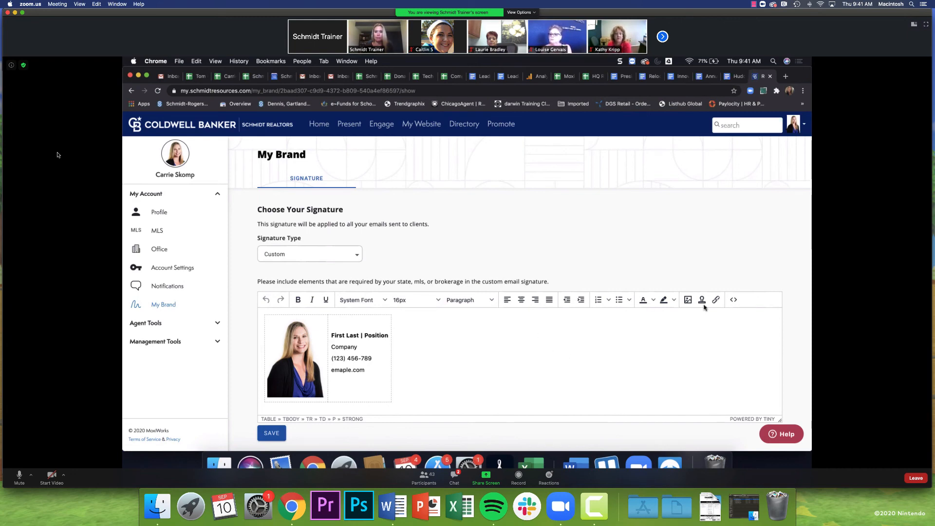
{"action": "left_click", "coordinate": [310, 353]}
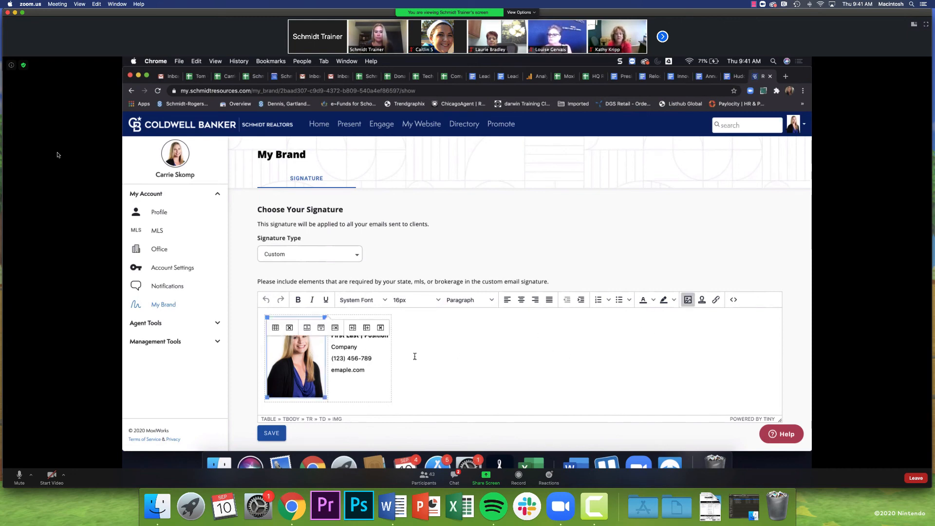
{"action": "left_click", "coordinate": [689, 301]}
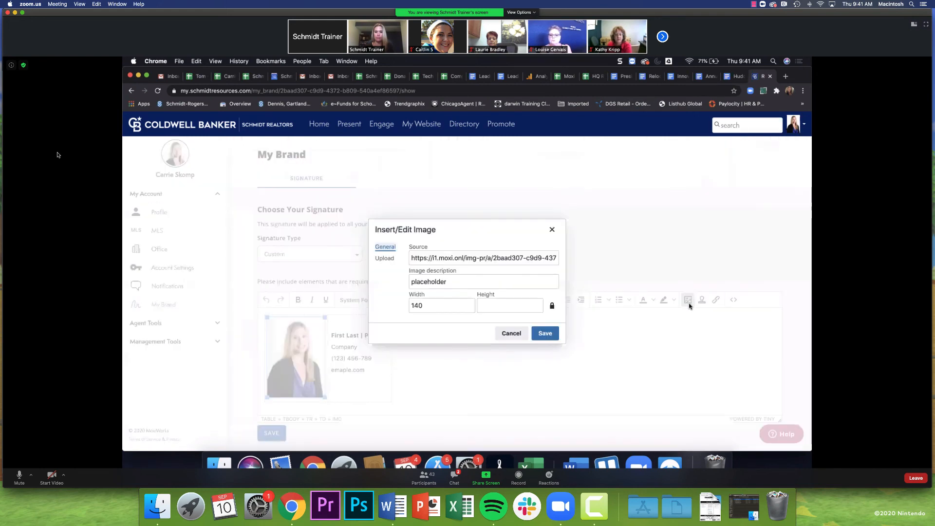